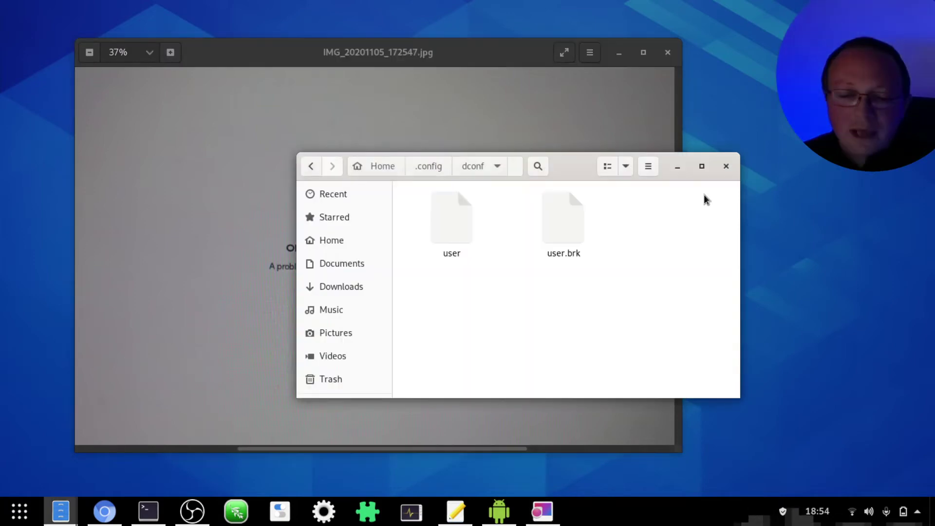
Step: View the photo of the system error screen, and return to the dconf folder to inspect the user file
click(411, 42)
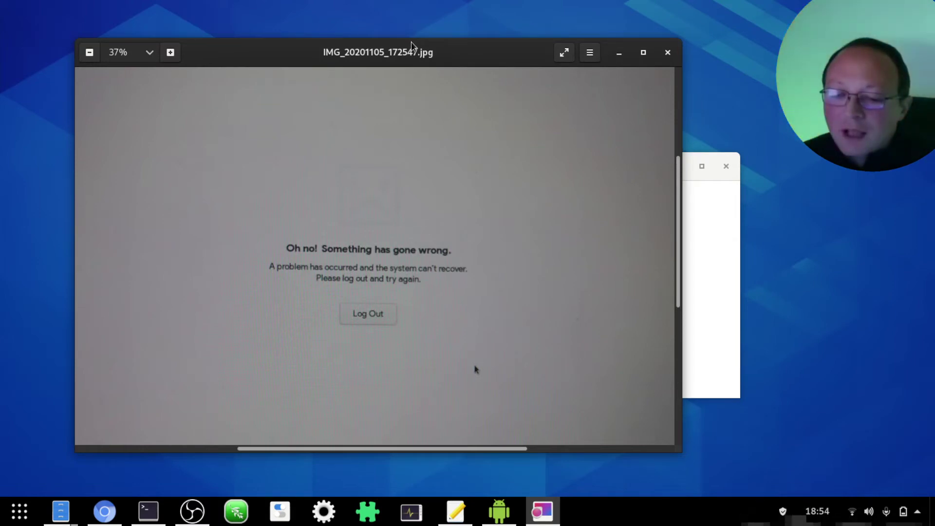
click(709, 208)
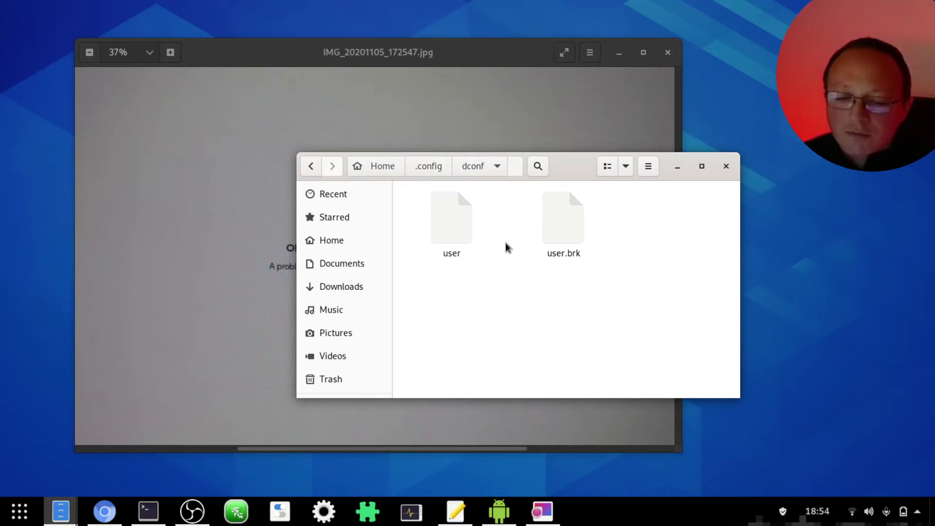
drag(494, 279, 435, 231)
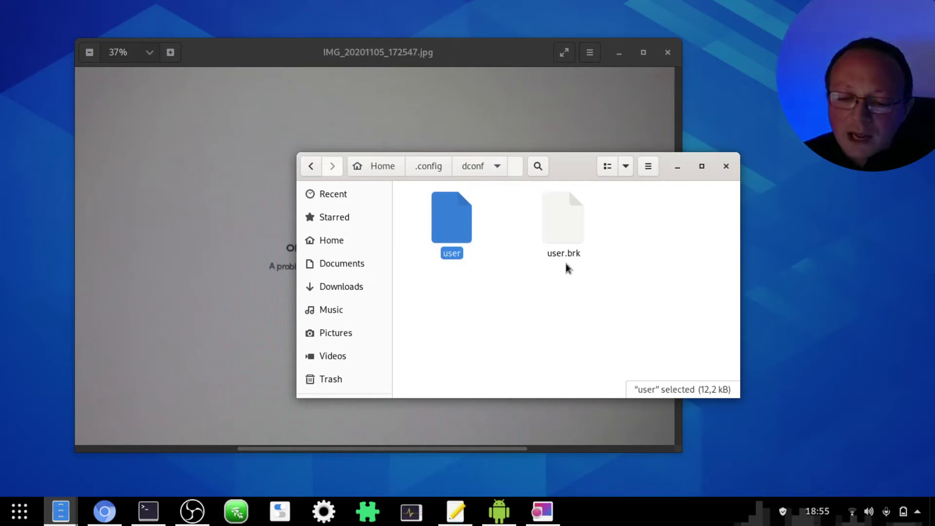
click(507, 287)
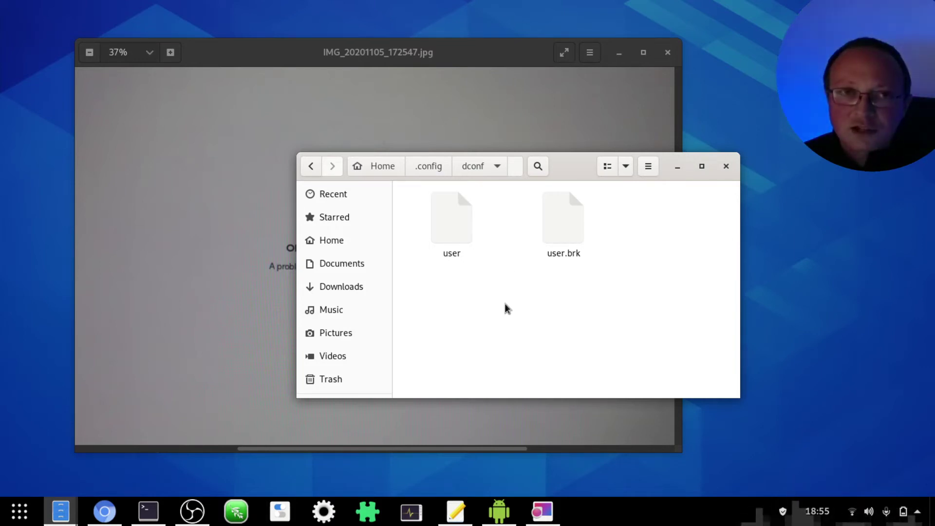
Step: Open a terminal in the dconf folder and place its window over the file manager
right_click(525, 309)
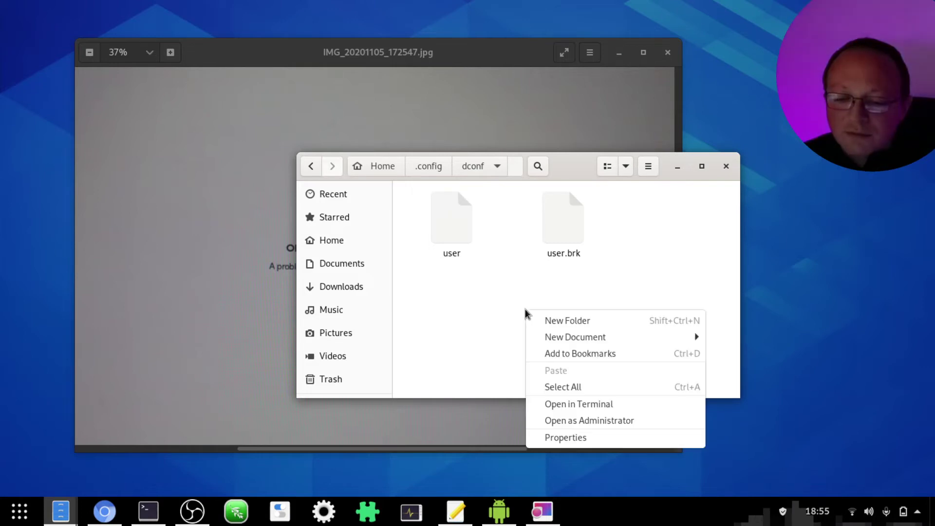
click(624, 405)
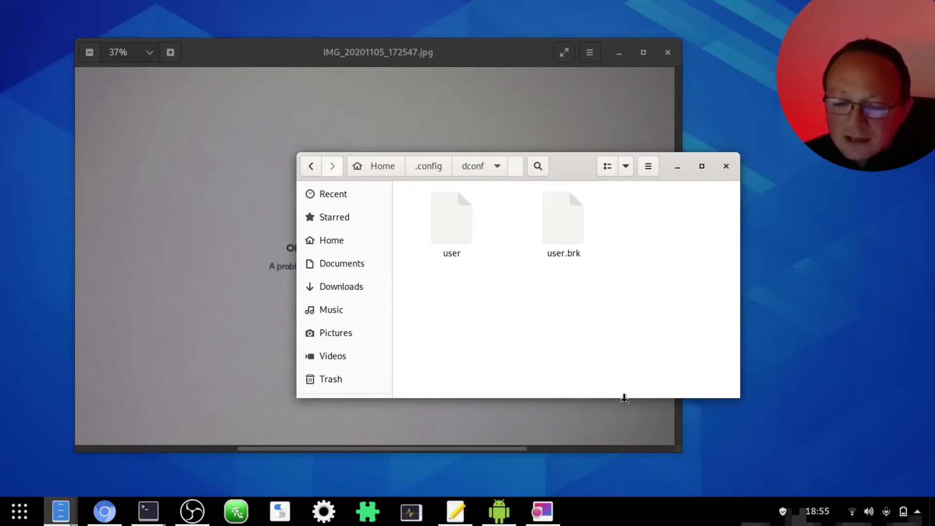
drag(229, 6, 525, 173)
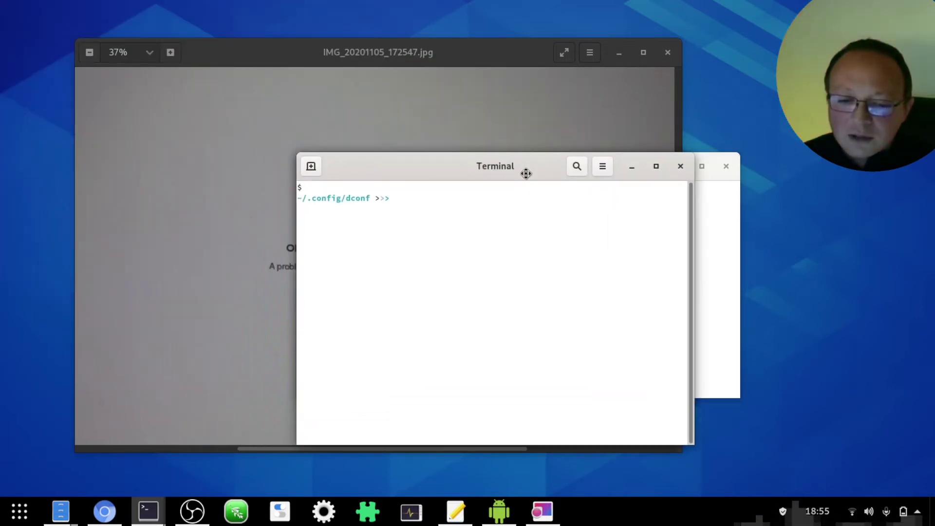
Step: Write the command "mv user user.brk" in the terminal without running it, and close the terminal
text(mv )
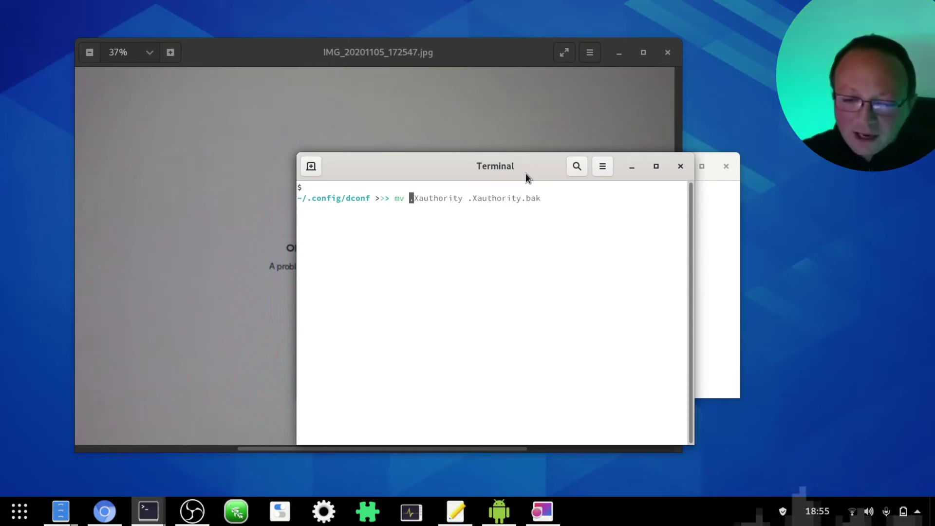
text(use)
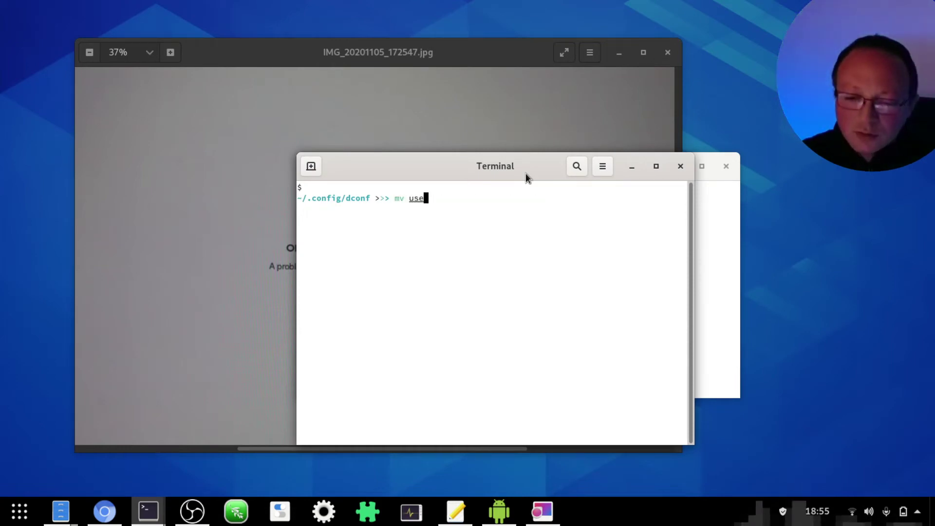
text(r user us)
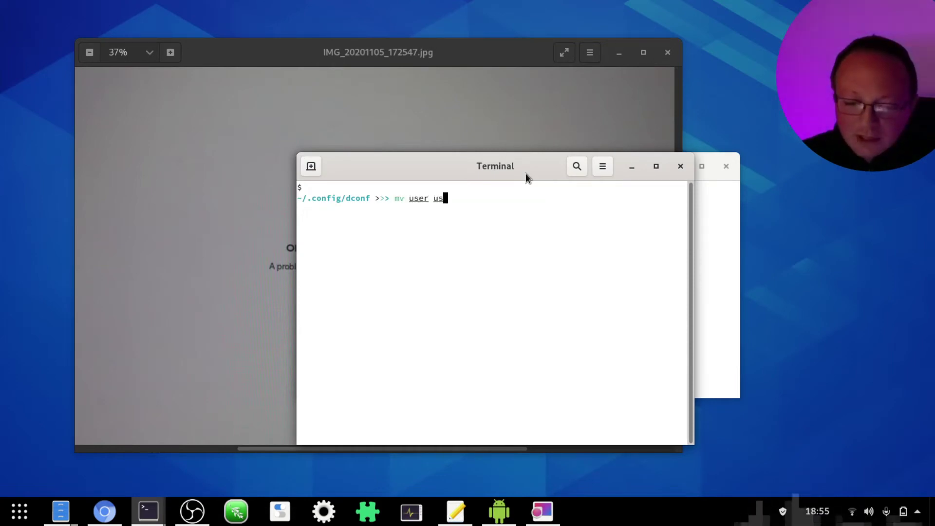
text(.brk)
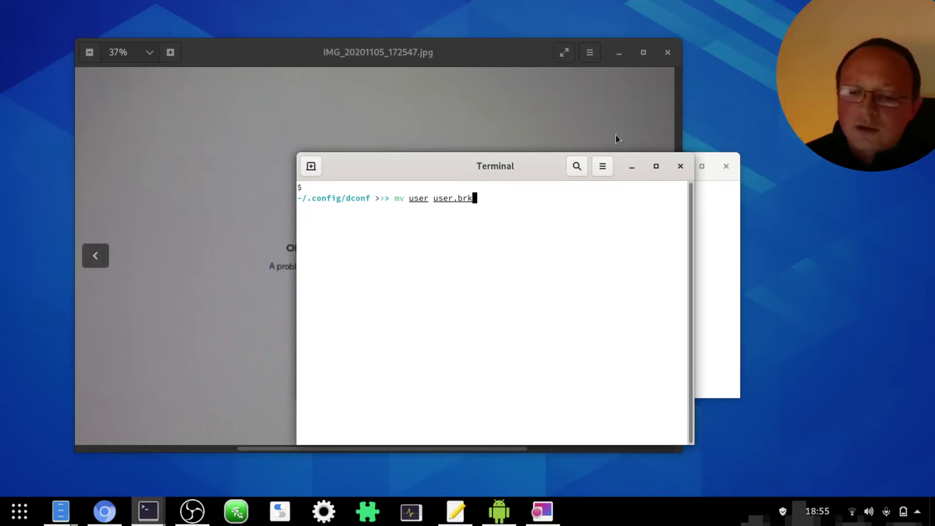
click(680, 167)
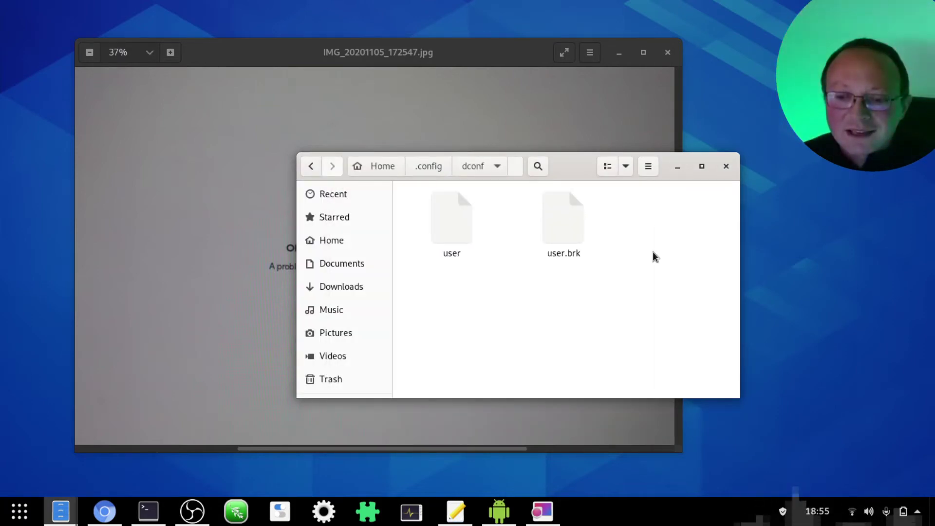
Step: Open the user.brk file in the text editor to inspect its contents, and return to the file manager
right_click(568, 237)
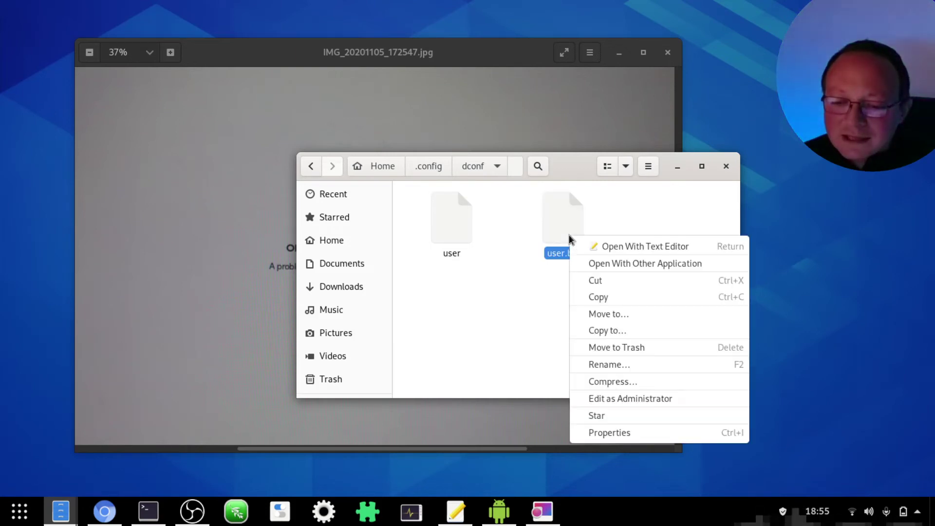
click(709, 242)
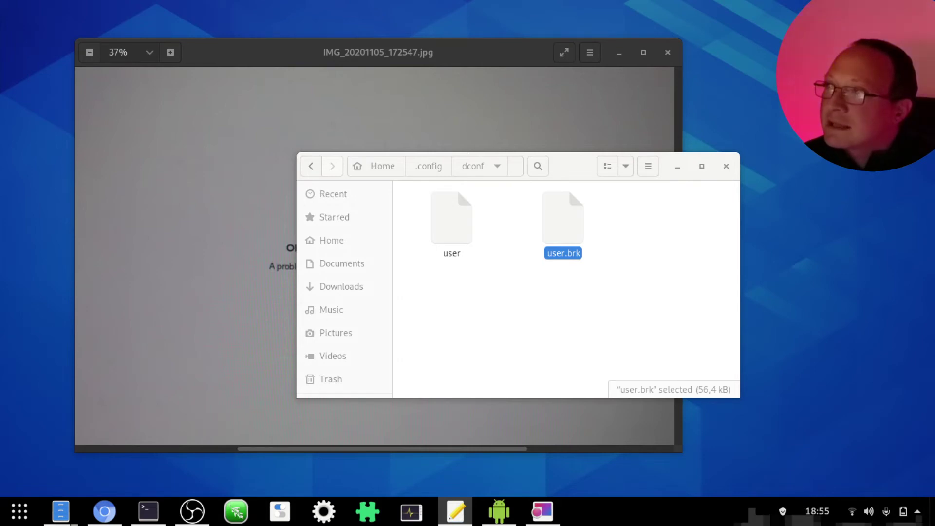
click(515, 224)
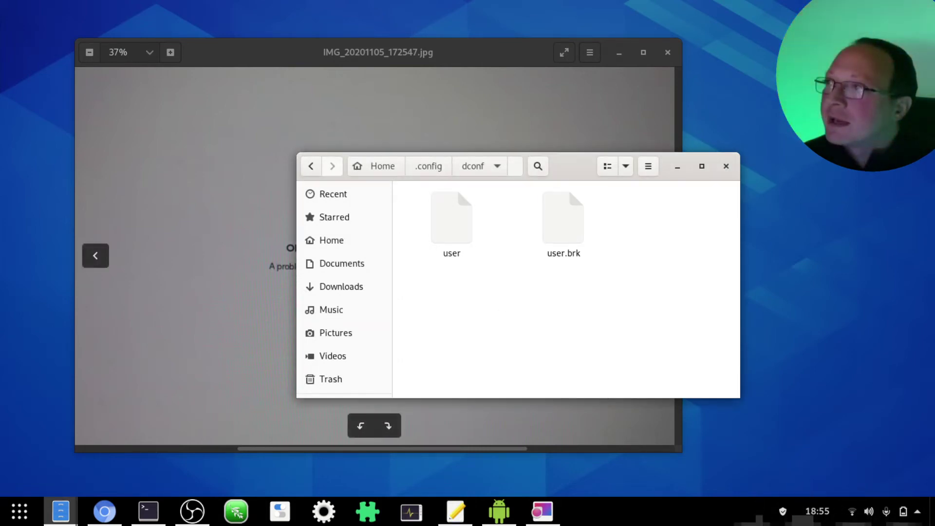
key(alt+Tab)
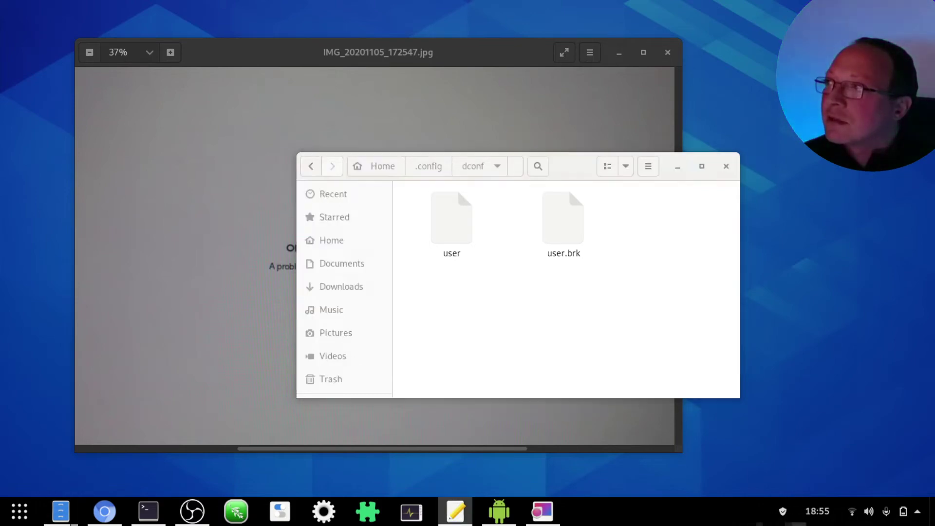
drag(760, 253, 586, 33)
click(596, 46)
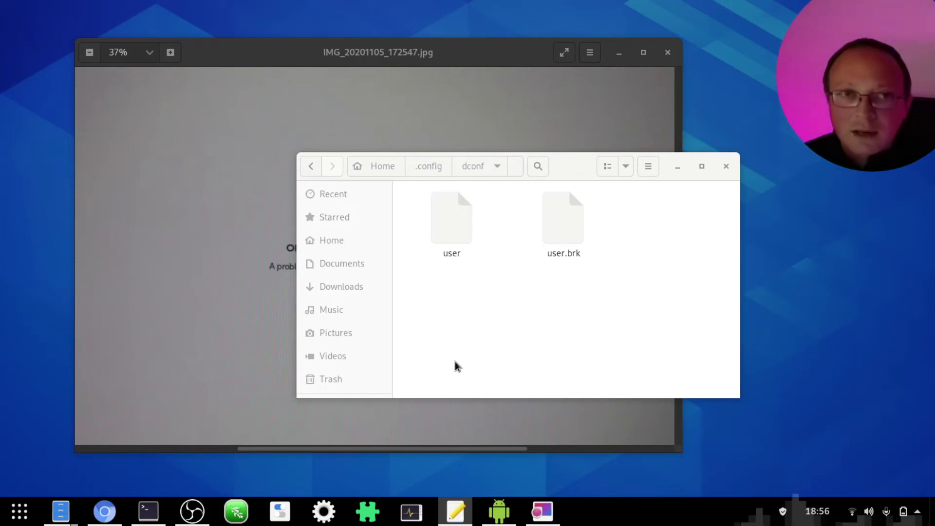
click(504, 230)
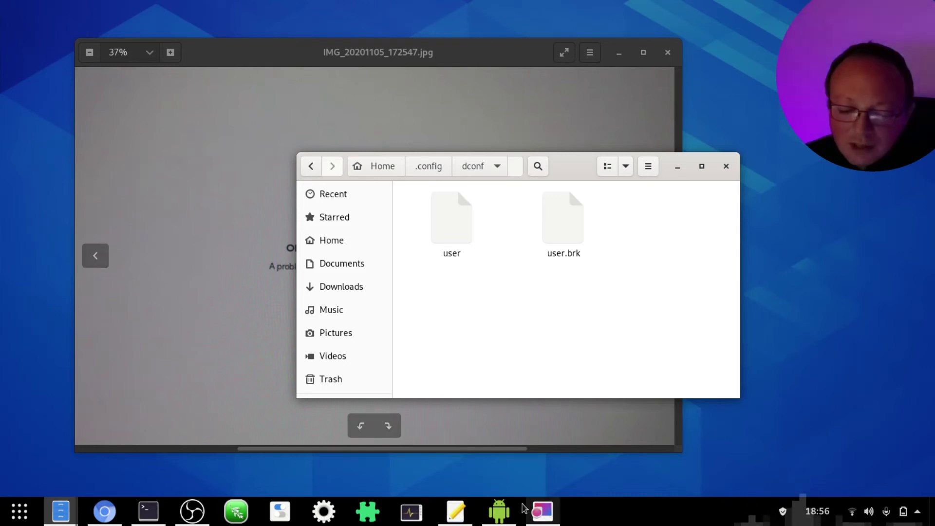
Step: Open the Extensions app, review the manually installed and built-in extensions, and close it
click(367, 513)
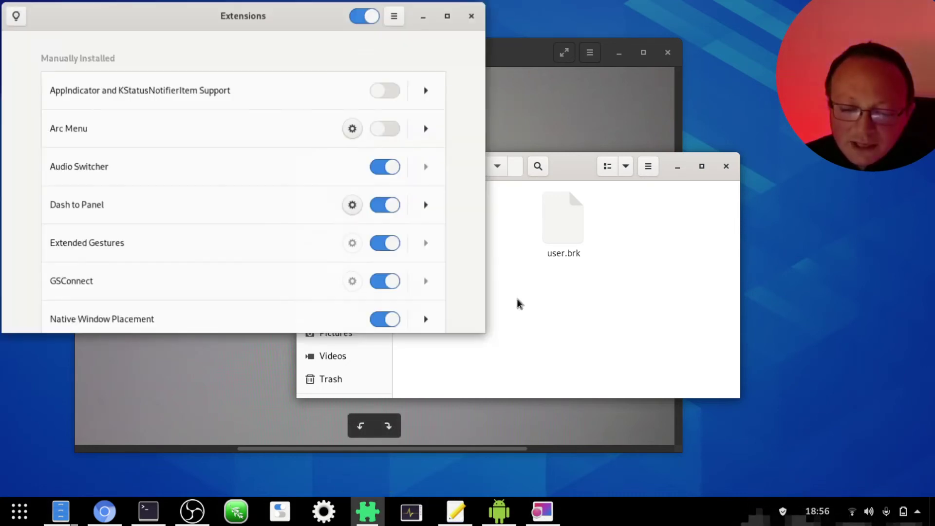
drag(238, 10, 310, 44)
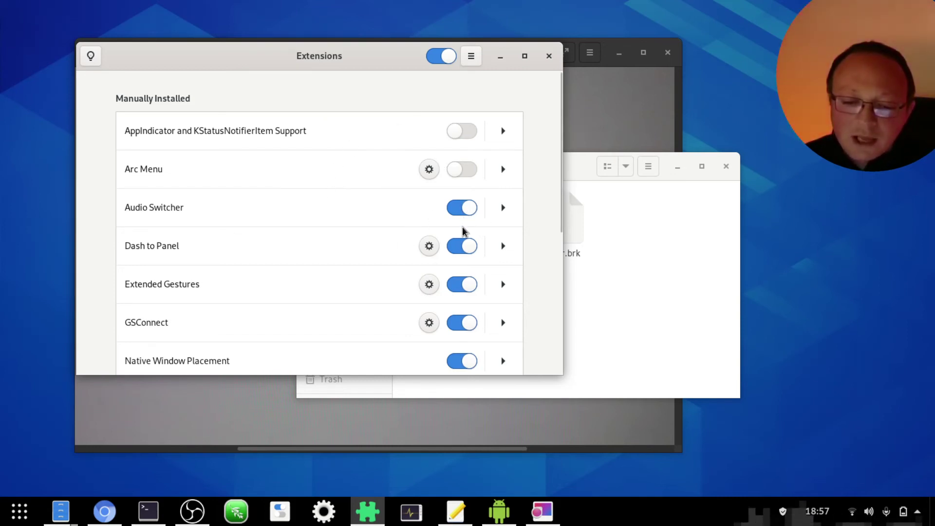
scroll(464, 351, down, 5)
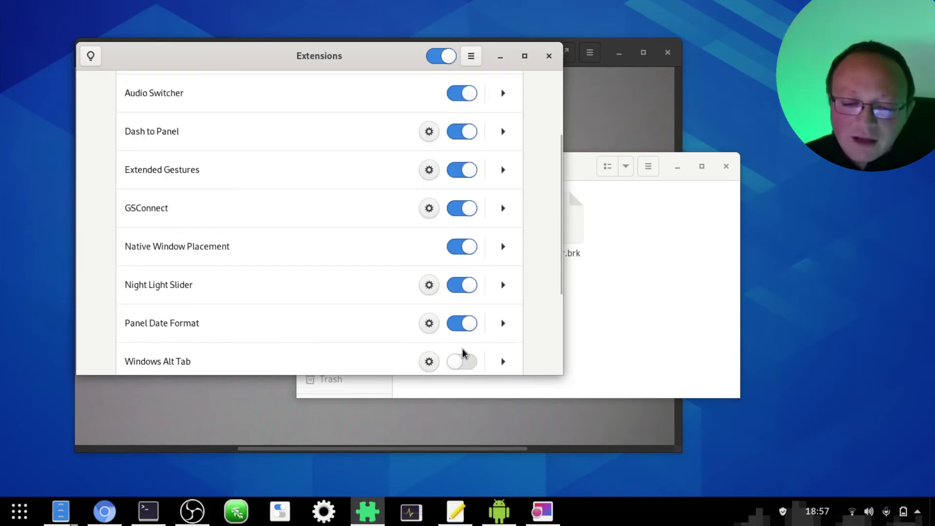
scroll(464, 352, down, 1)
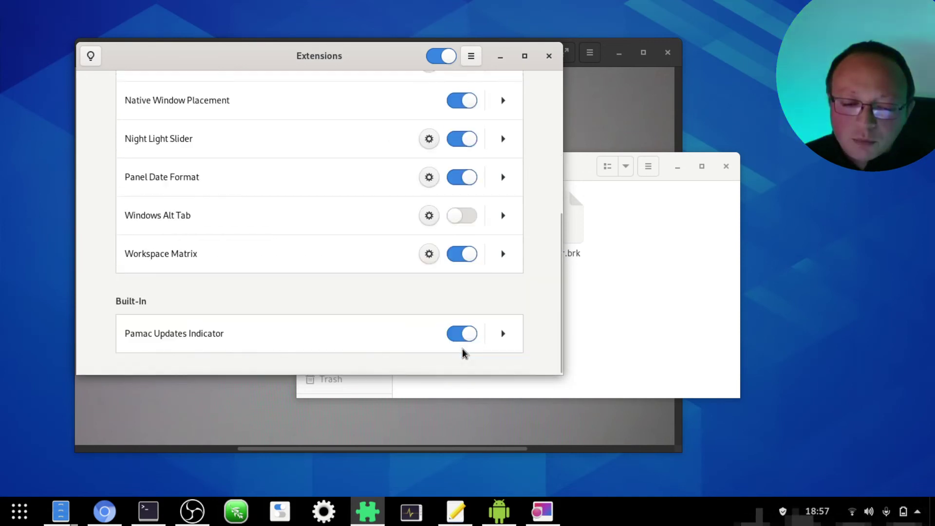
click(551, 55)
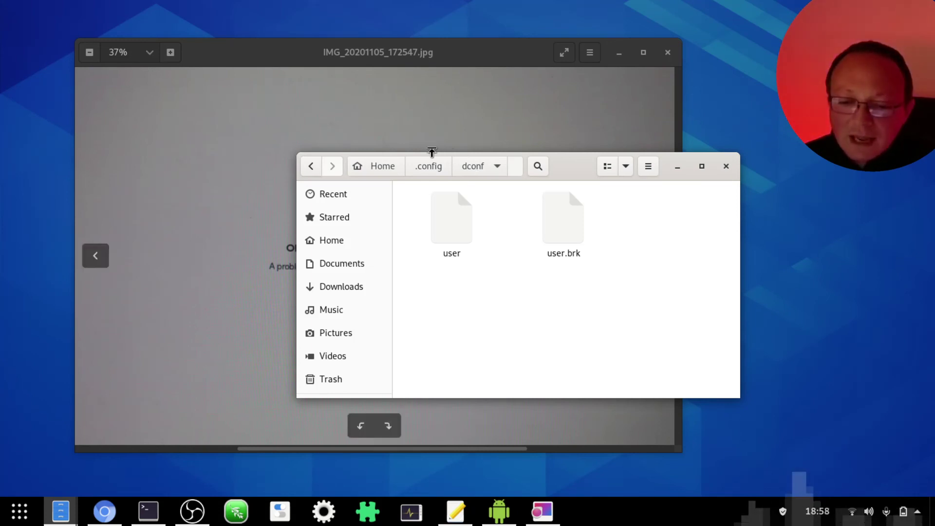
Step: Go up to the .config folder, examine the folders around dconf, and check the actions available for .config
click(433, 171)
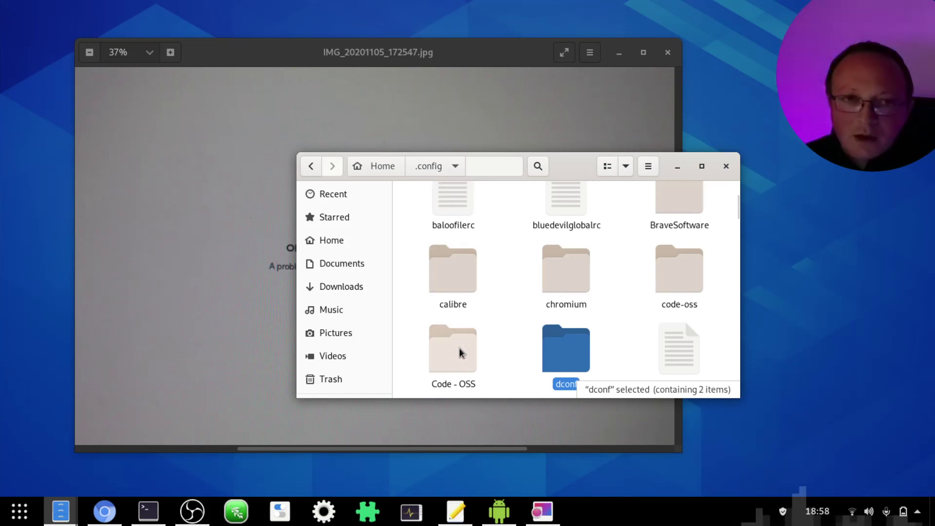
scroll(658, 287, up, 5)
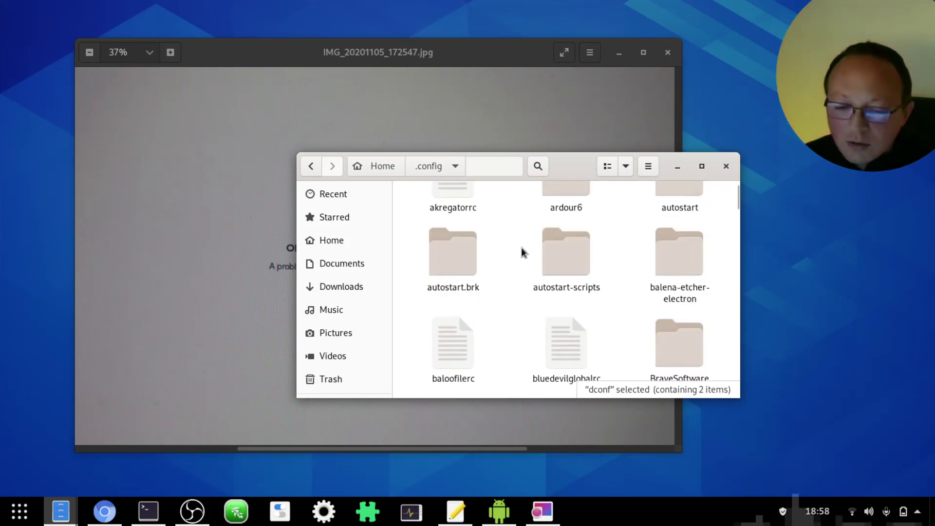
scroll(577, 278, down, 3)
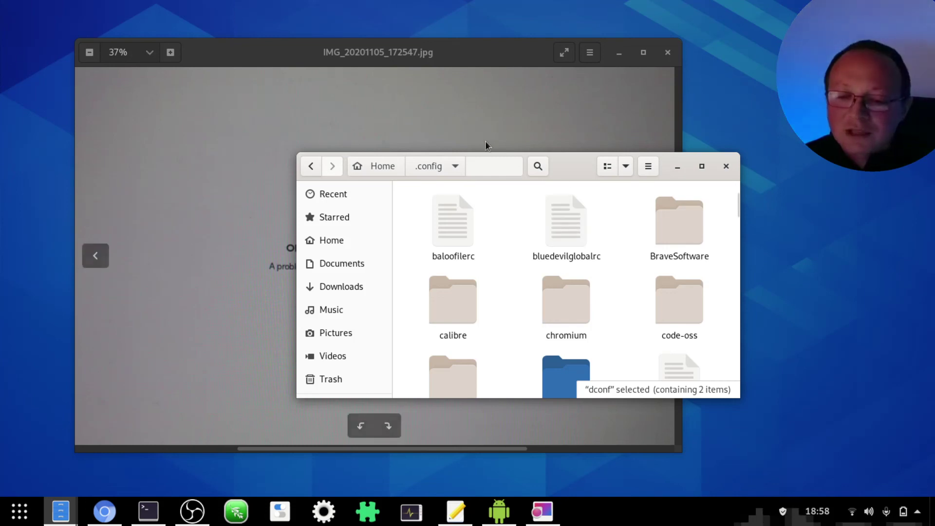
click(439, 167)
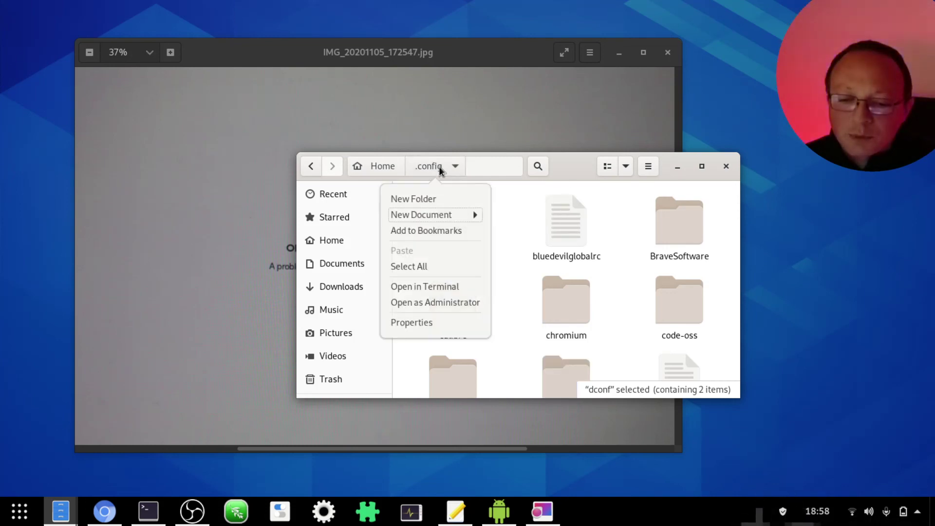
click(487, 168)
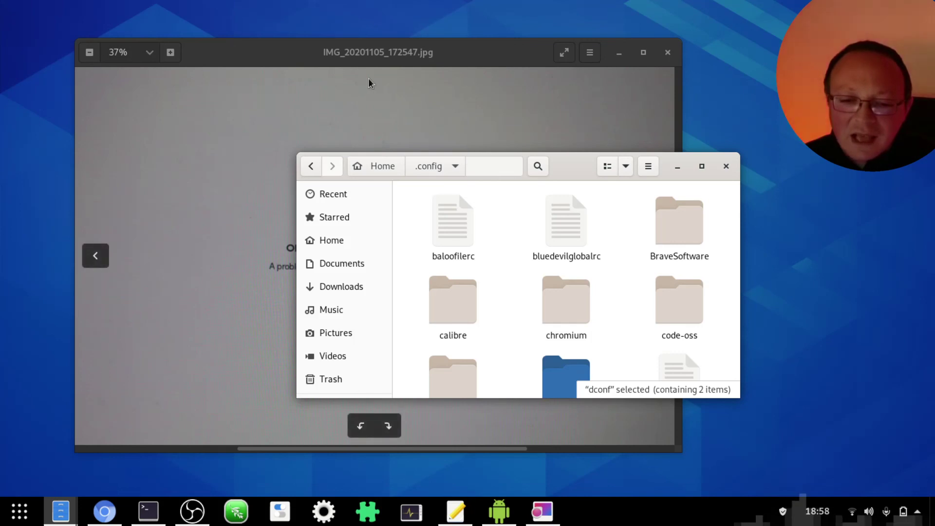
Step: Bring the photo of the error message to the front for another look
click(379, 50)
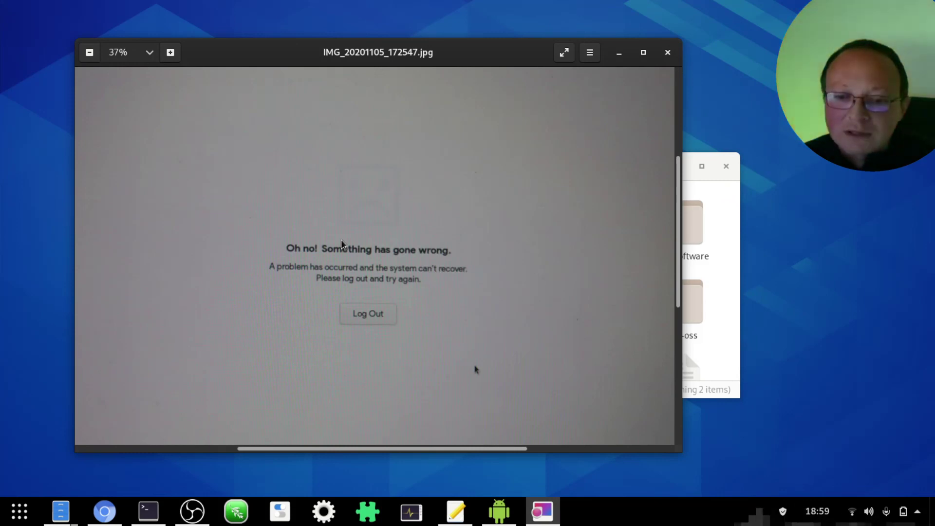
mouse_move(333, 271)
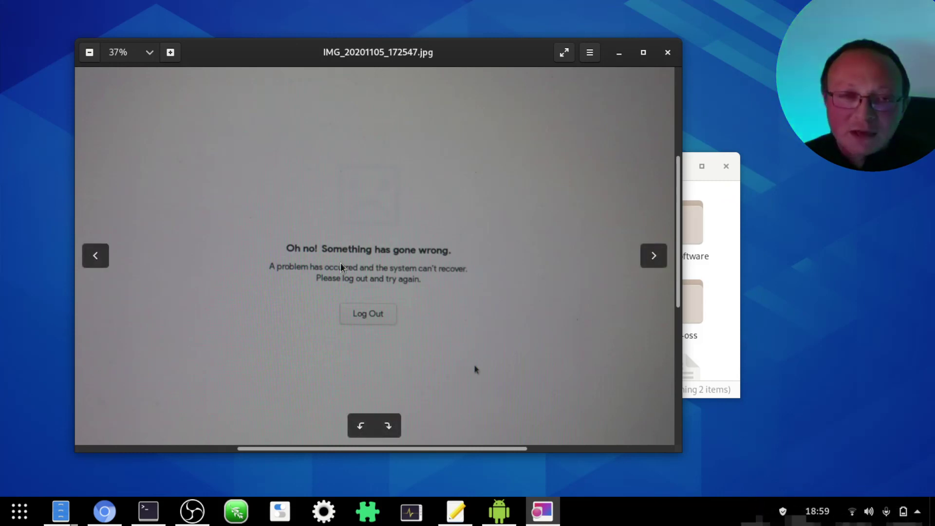